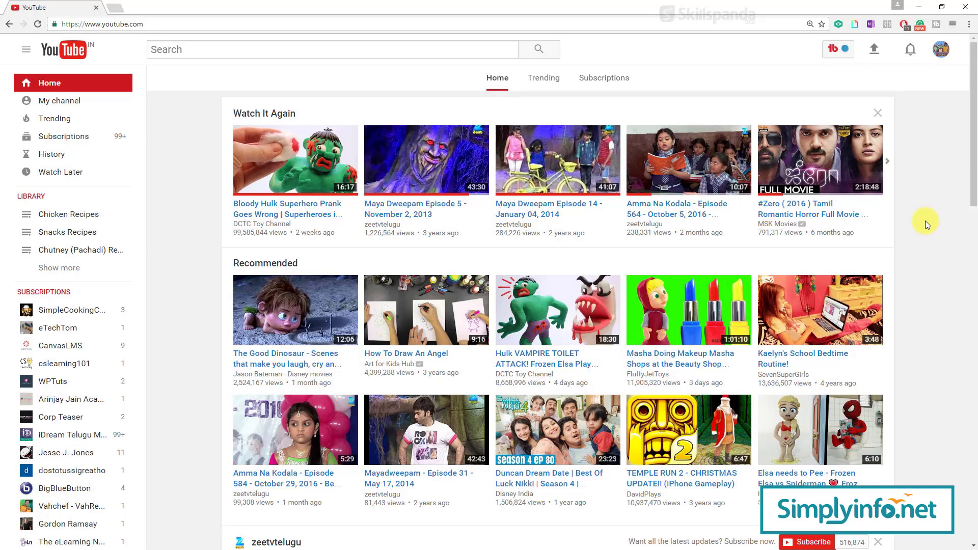
# Switch the active channel to Software Tutorials from the avatar's channel list
pyautogui.click(941, 51)
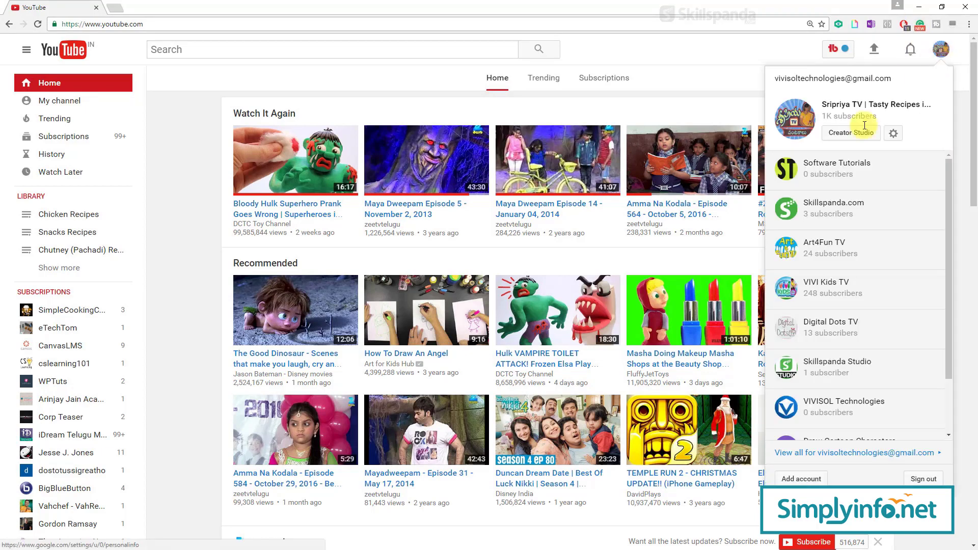
pyautogui.click(820, 173)
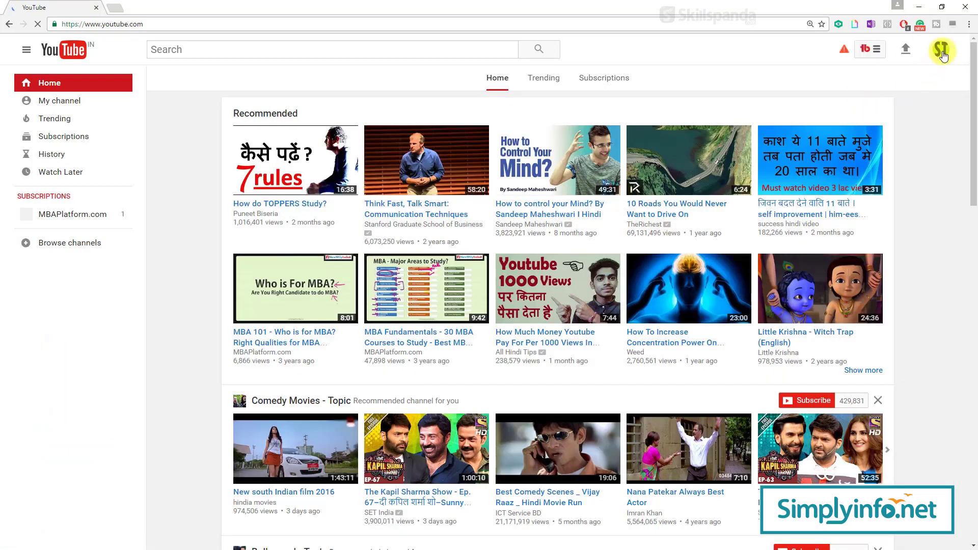
pyautogui.click(943, 55)
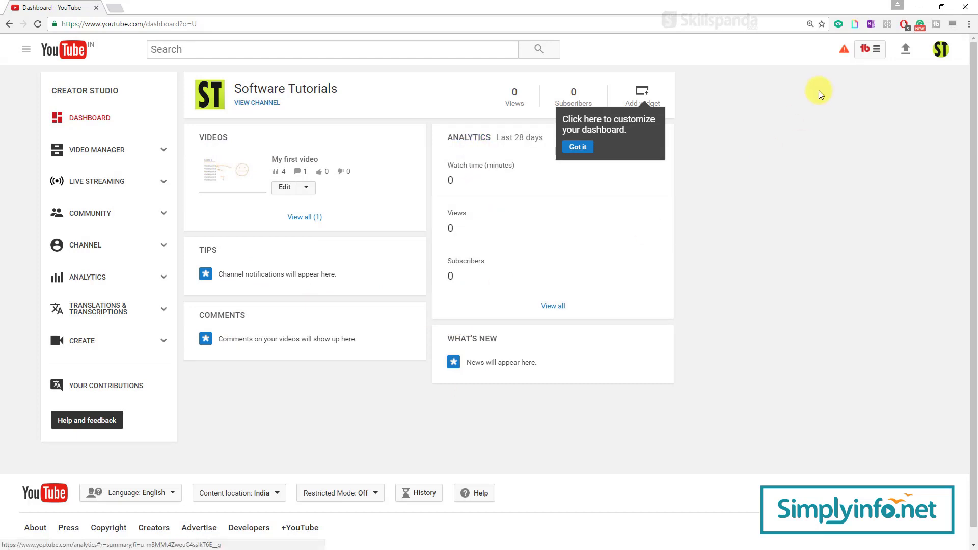
# Switch the dashboard to the Sripriya TV | Tasty Recipes in Telugu channel
pyautogui.click(945, 53)
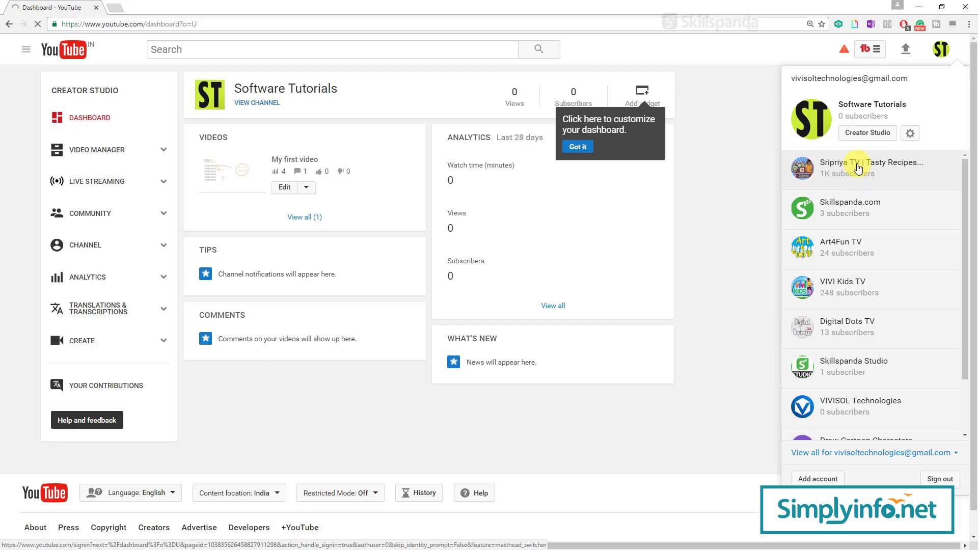
pyautogui.click(803, 162)
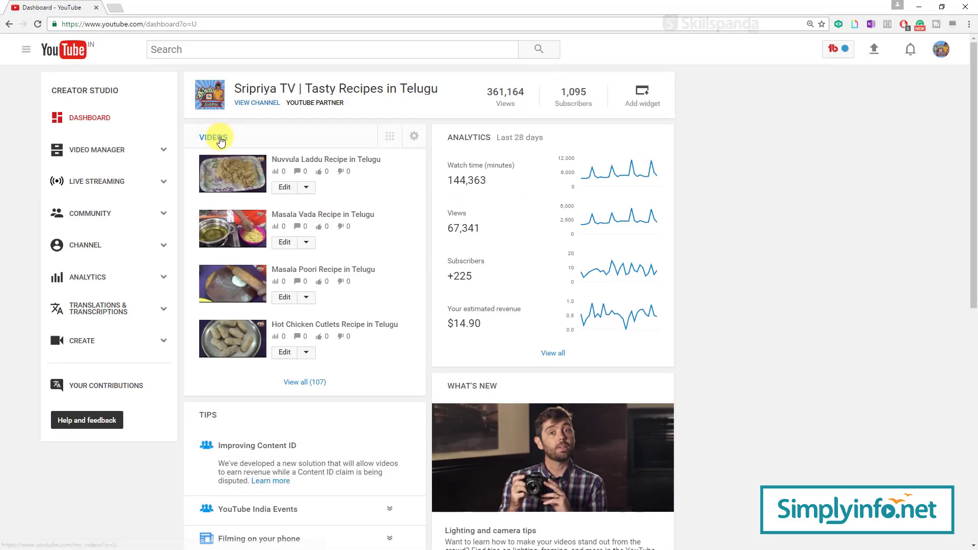
pyautogui.scroll(-3, 329, 329)
pyautogui.scroll(-3, 329, 329)
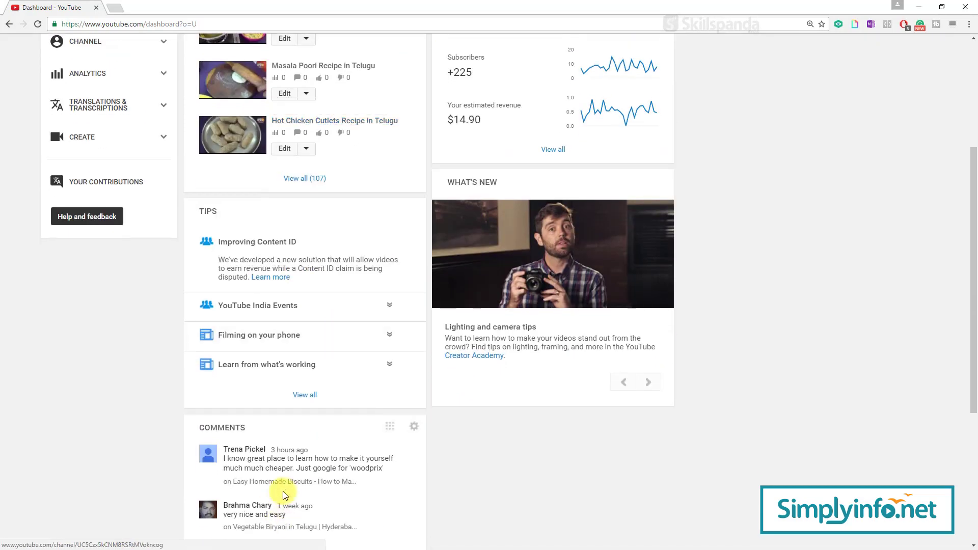
pyautogui.scroll(-3, 275, 459)
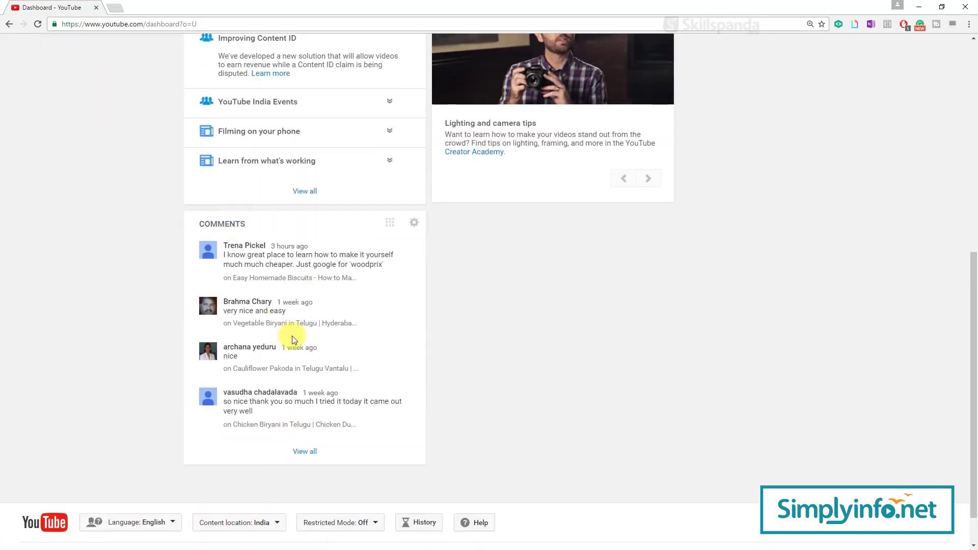
pyautogui.scroll(1, 277, 308)
pyautogui.scroll(8, 277, 309)
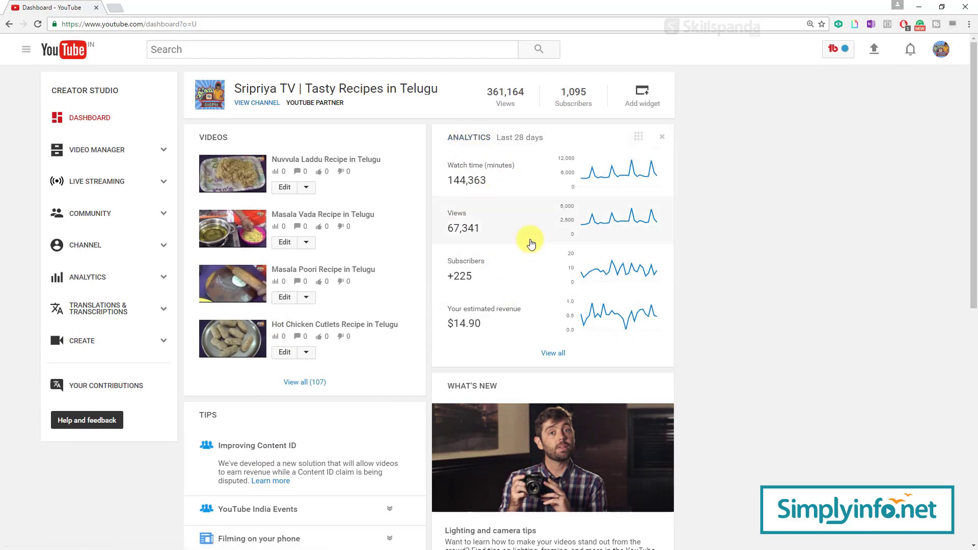
# Open the Analytics estimated revenue report showing INR 1,014.23 for the last 28 days
pyautogui.moveTo(497, 309); pyautogui.dragTo(501, 310)
pyautogui.click(581, 319)
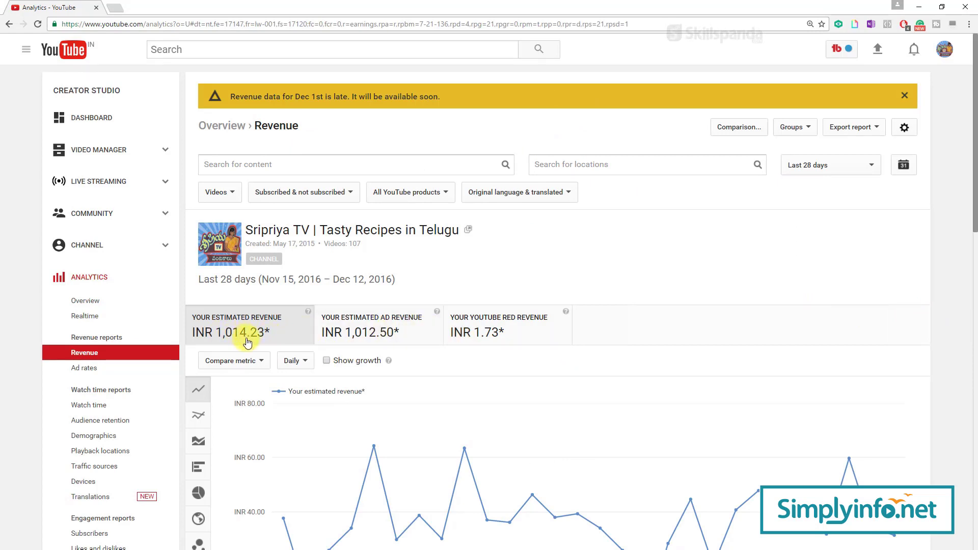
# Go back to the Sripriya TV channel dashboard from the sidebar
pyautogui.click(92, 117)
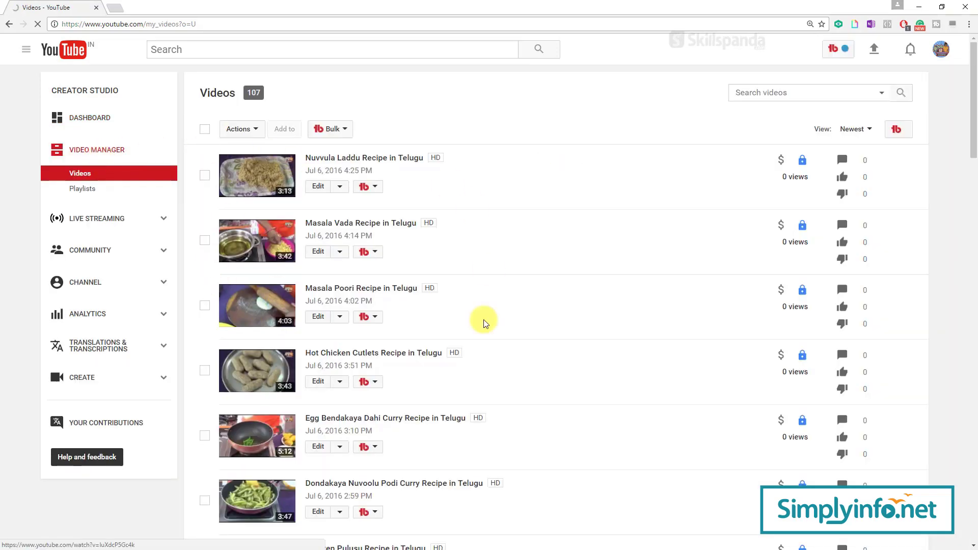
pyautogui.scroll(-8, 549, 298)
pyautogui.scroll(-6, 549, 300)
pyautogui.scroll(-5, 549, 301)
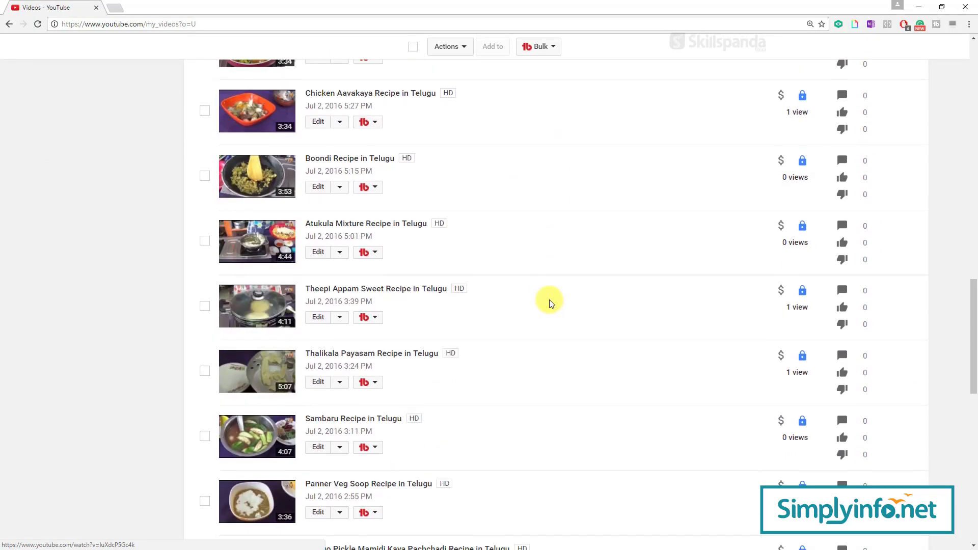
pyautogui.scroll(-3, 549, 300)
pyautogui.scroll(-5, 549, 299)
pyautogui.scroll(8, 550, 299)
pyautogui.scroll(8, 549, 298)
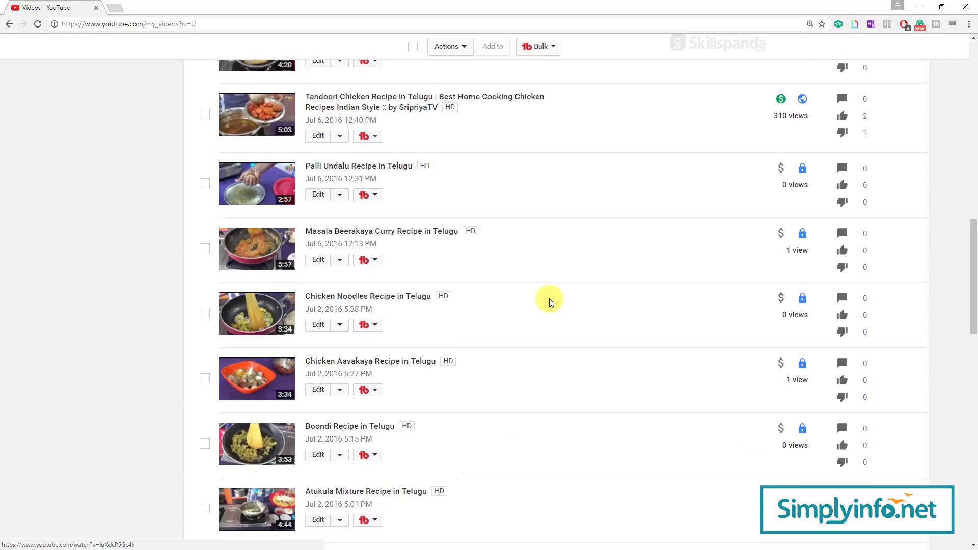
pyautogui.scroll(6, 549, 299)
pyautogui.scroll(8, 399, 275)
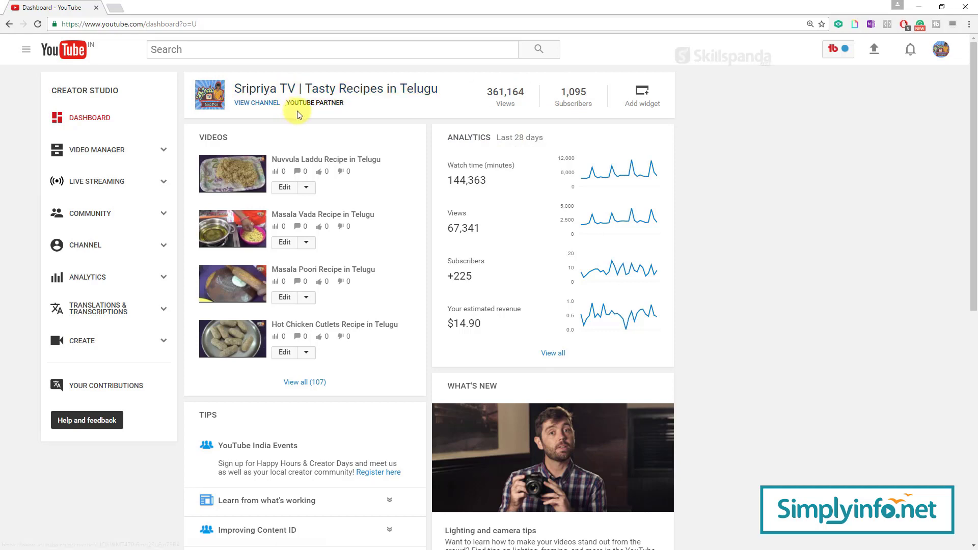
pyautogui.moveTo(288, 103); pyautogui.dragTo(345, 102)
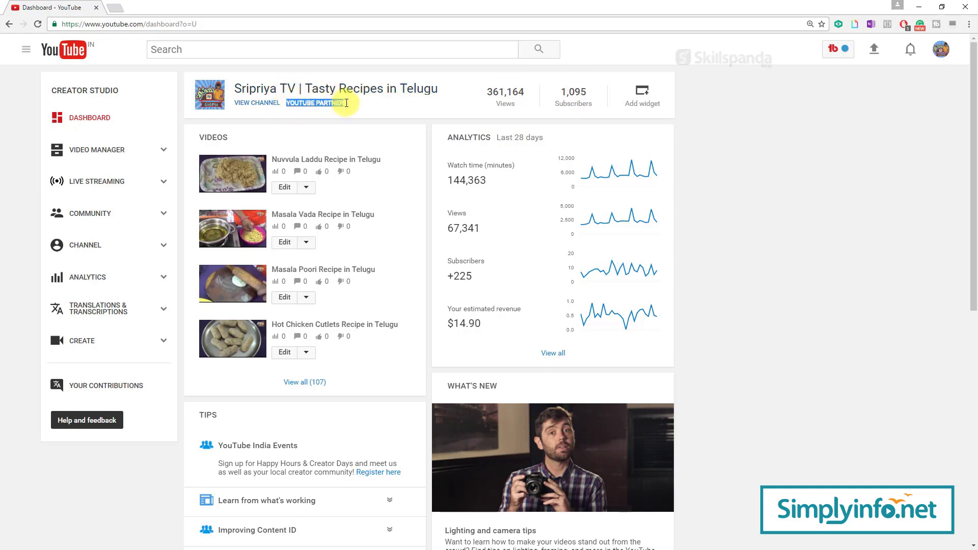
pyautogui.click(787, 256)
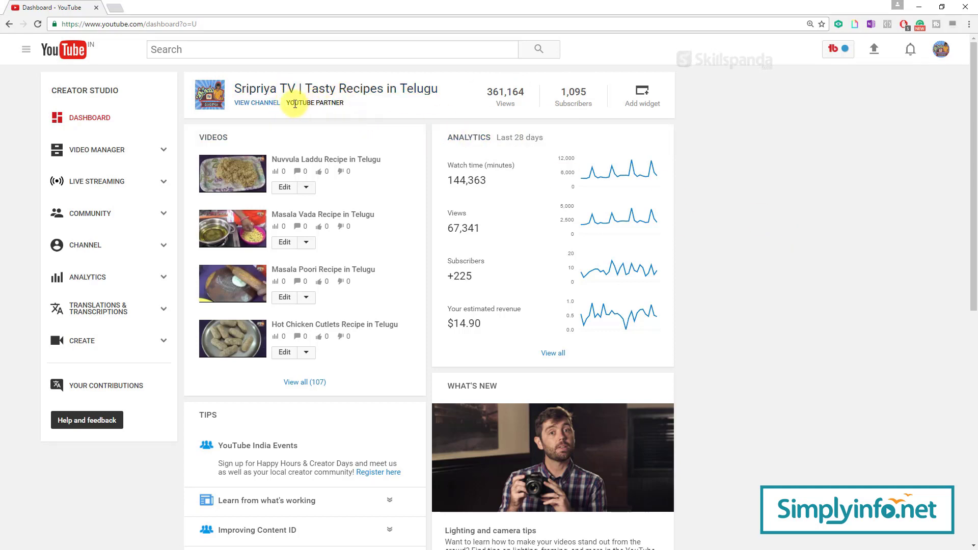
pyautogui.moveTo(344, 104); pyautogui.dragTo(305, 104)
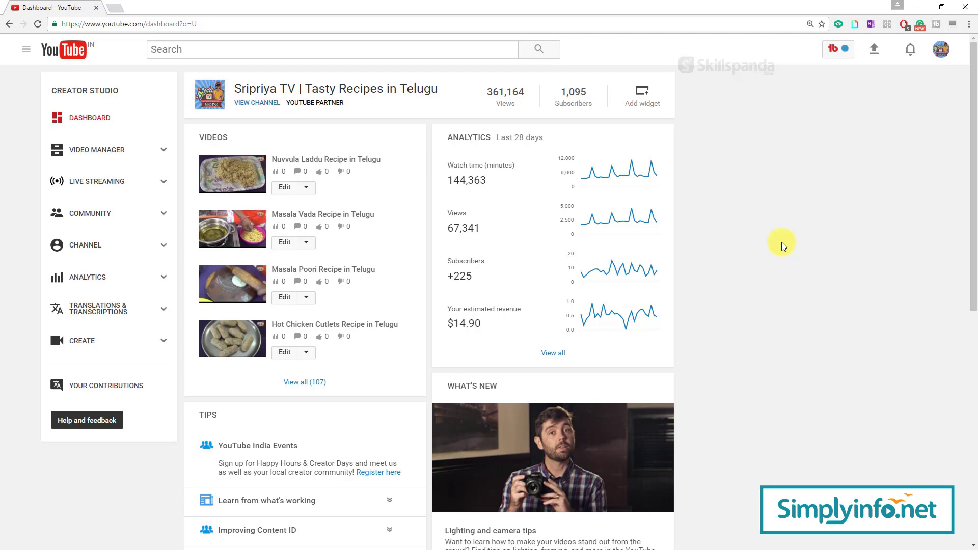
pyautogui.scroll(-5, 772, 250)
pyautogui.scroll(-5, 759, 268)
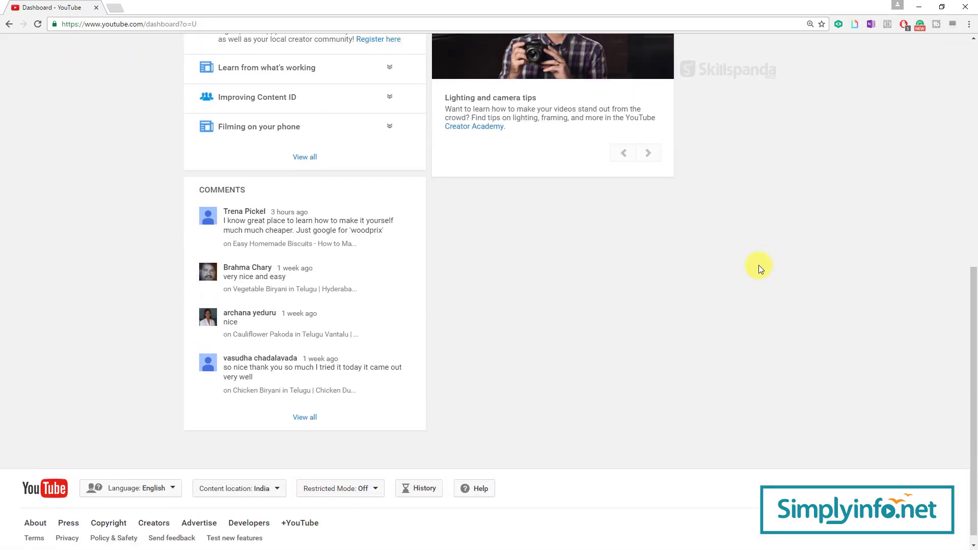
pyautogui.scroll(5, 758, 265)
pyautogui.scroll(5, 759, 265)
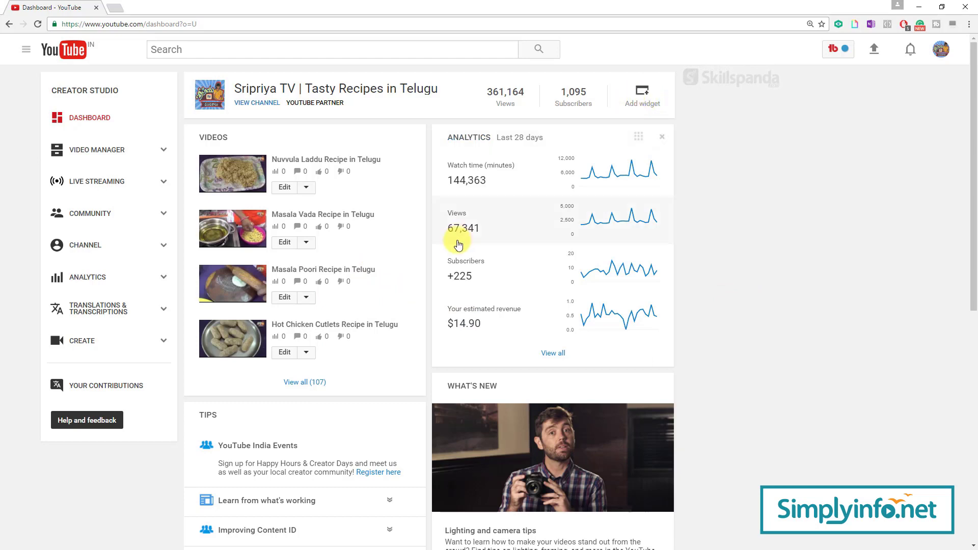
# Try Videos widget item counts of 20, 4 and 10, saving with 10
pyautogui.moveTo(306, 137)
pyautogui.click(416, 139)
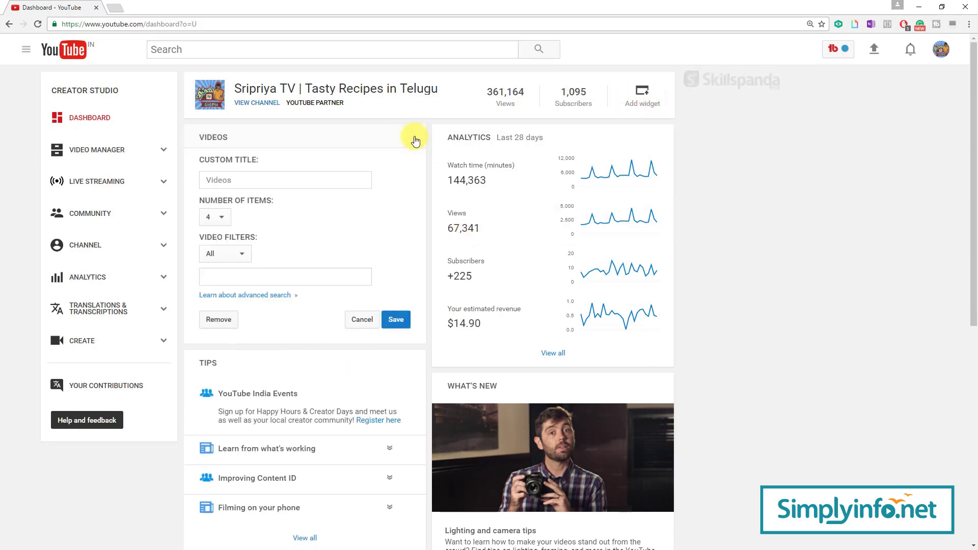
pyautogui.click(222, 221)
pyautogui.click(216, 304)
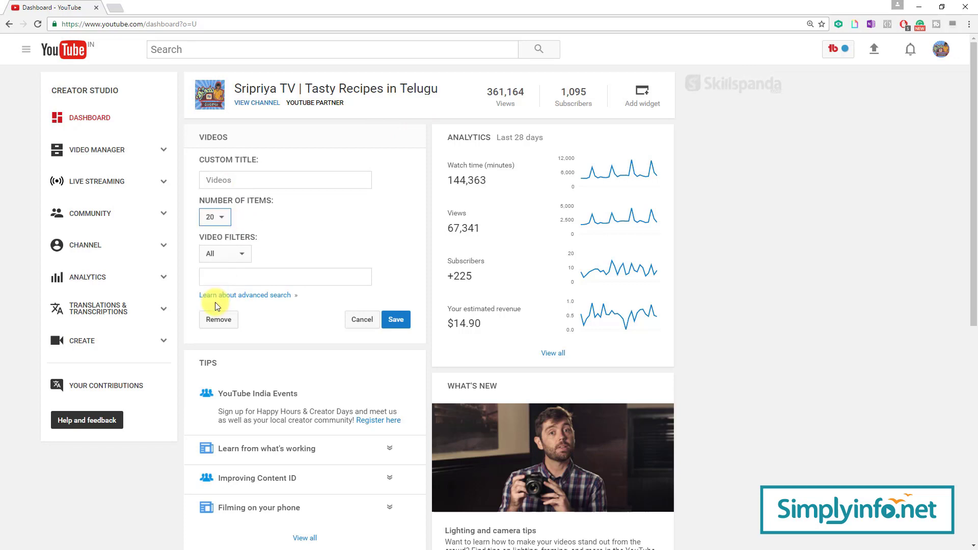
pyautogui.click(211, 218)
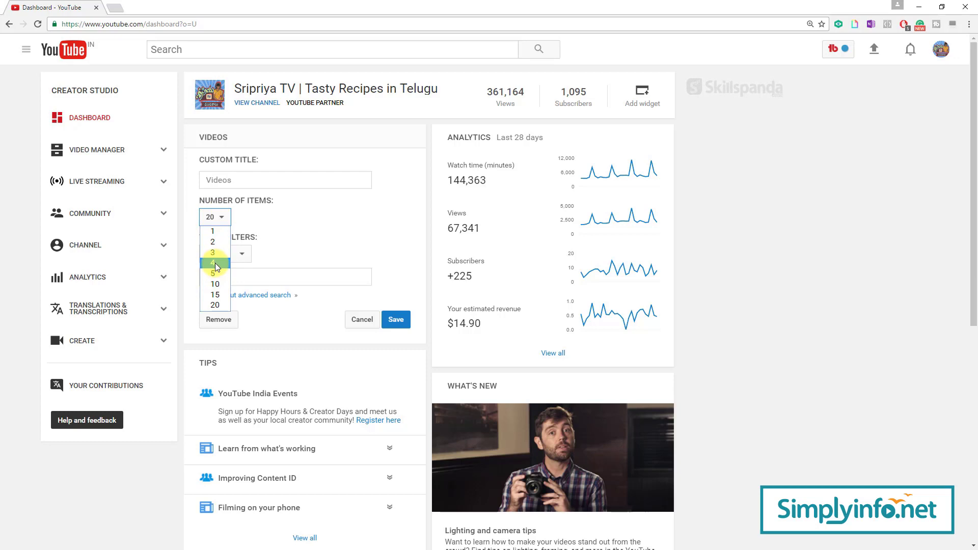
pyautogui.click(216, 264)
pyautogui.click(221, 284)
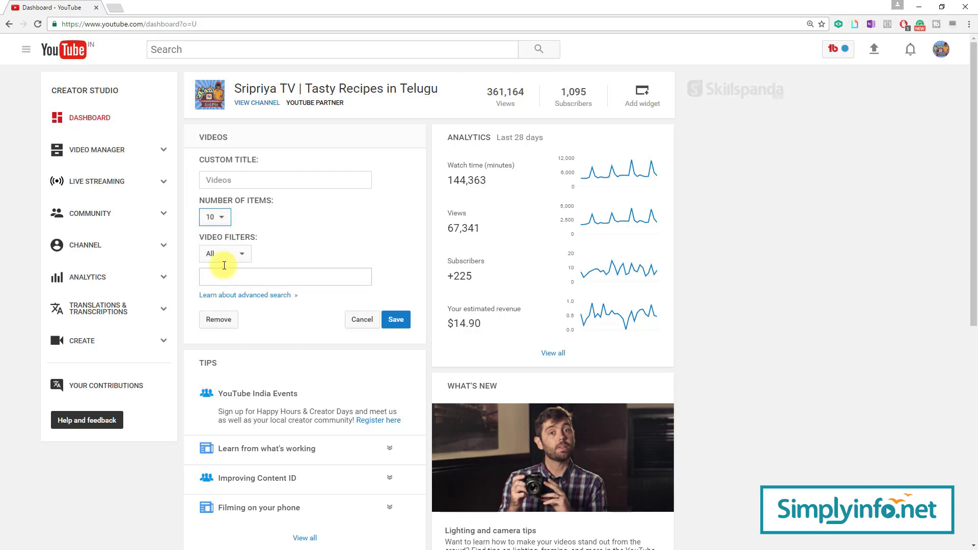
pyautogui.click(395, 320)
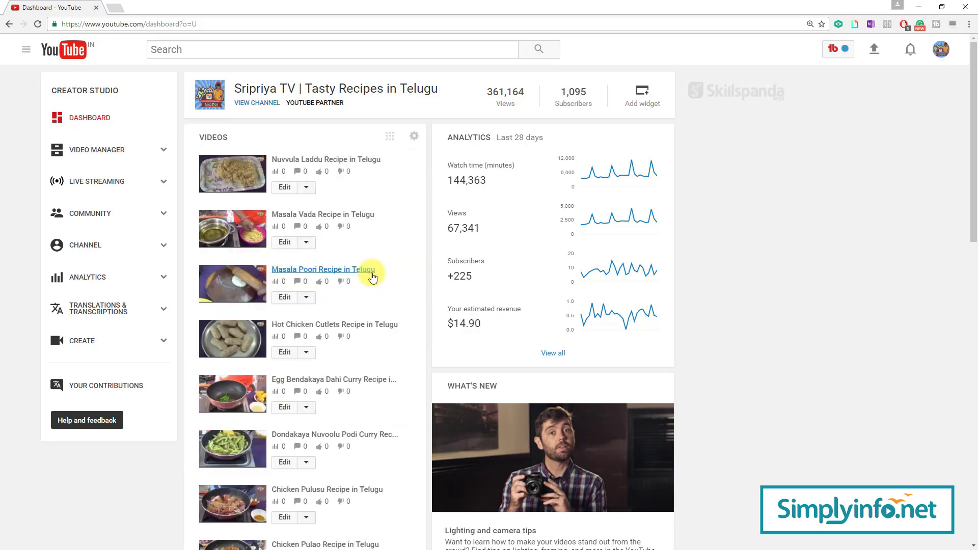
pyautogui.scroll(-4, 362, 322)
pyautogui.scroll(5, 362, 322)
pyautogui.scroll(3, 306, 230)
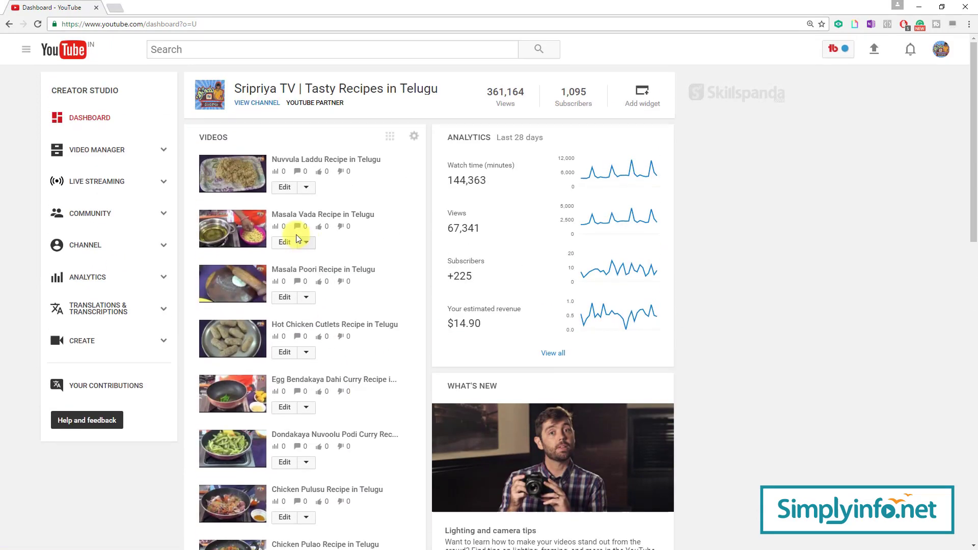
# Reset the Videos widget to four items with the All video filter and save
pyautogui.click(415, 138)
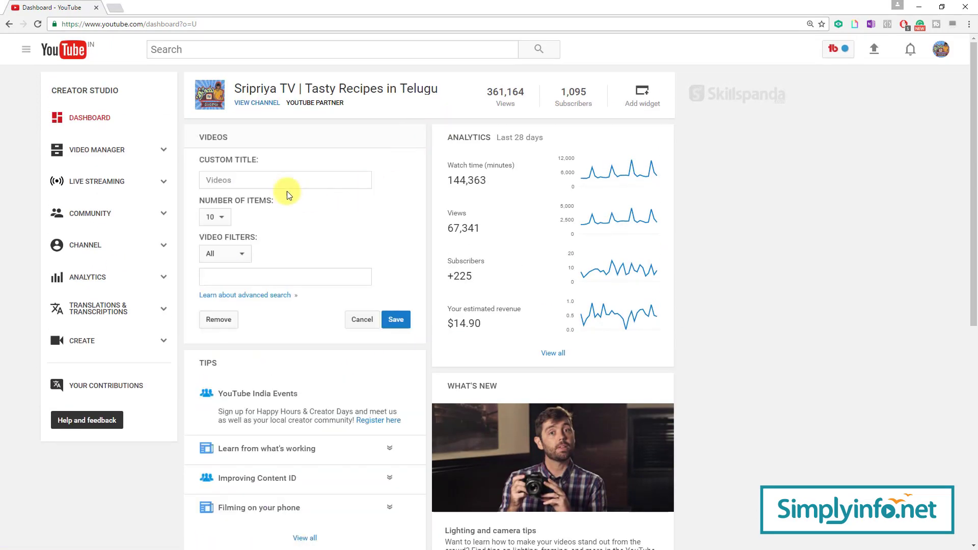
pyautogui.click(214, 216)
pyautogui.click(217, 267)
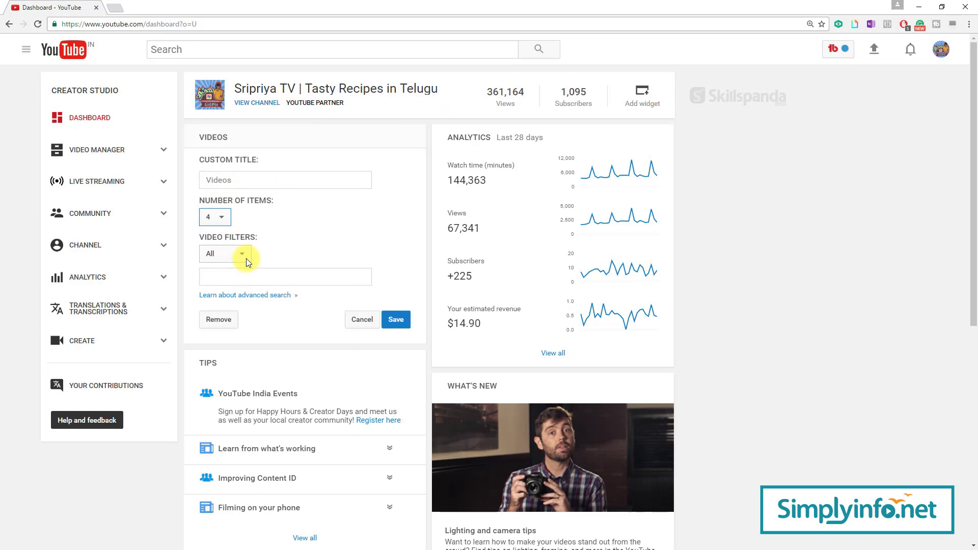
pyautogui.click(230, 180)
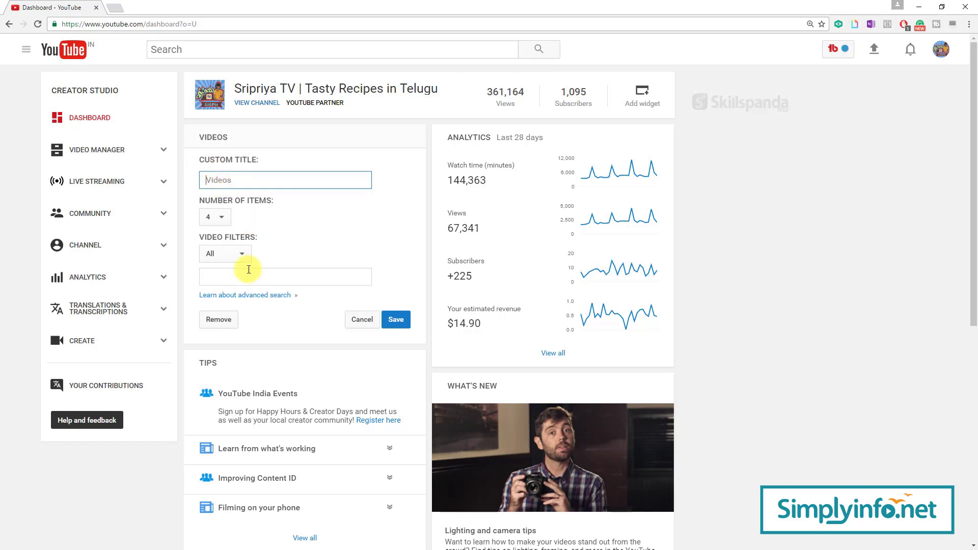
pyautogui.click(239, 253)
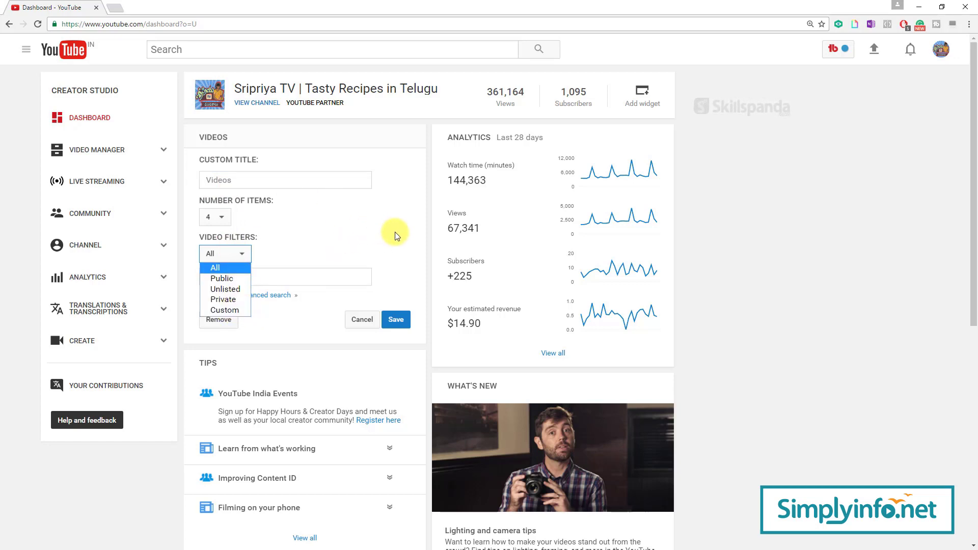
pyautogui.click(785, 336)
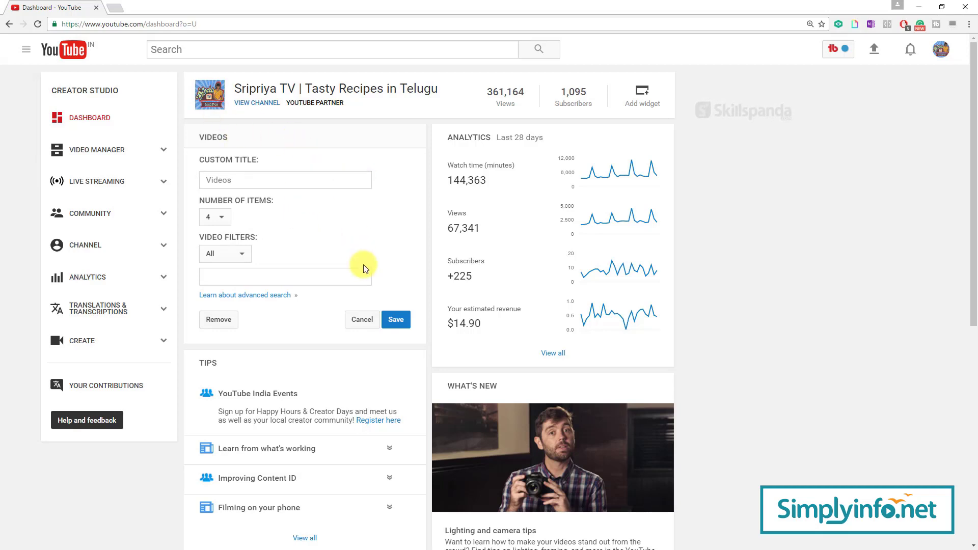
pyautogui.click(398, 320)
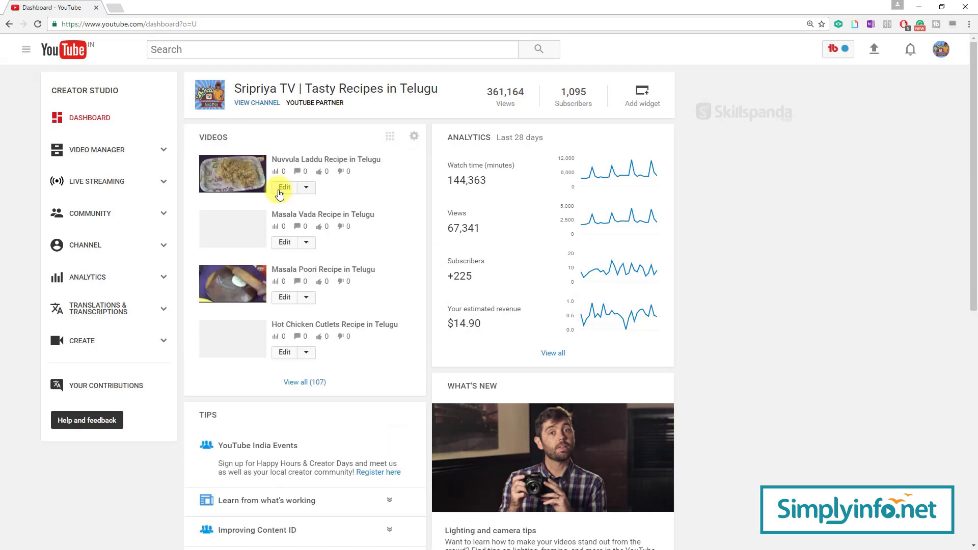
# Move Videos to the right column and Analytics top-left; set Comments to 10 items
pyautogui.moveTo(390, 138); pyautogui.dragTo(631, 140)
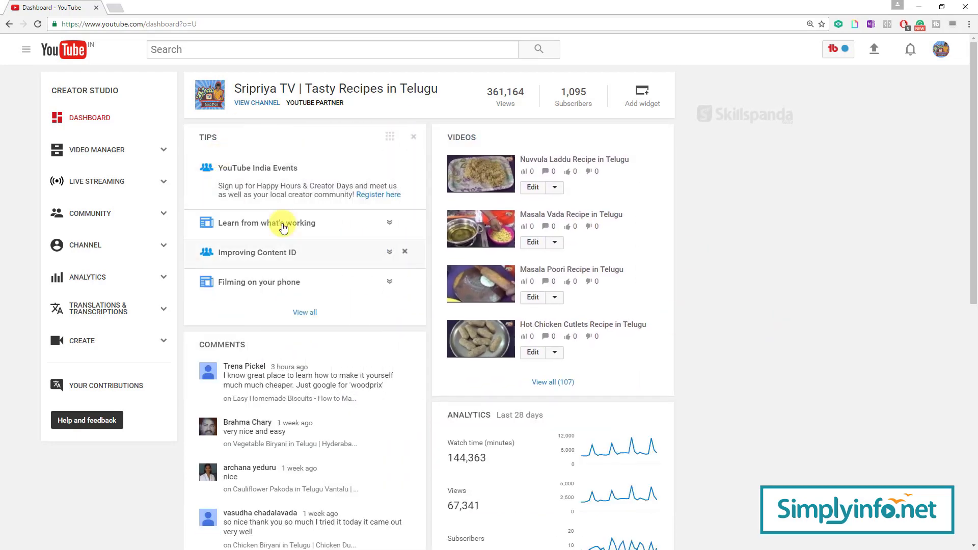
pyautogui.moveTo(389, 137)
pyautogui.mouseDown()
pyautogui.moveTo(541, 351)
pyautogui.moveTo(641, 363)
pyautogui.mouseUp()
pyautogui.scroll(-5, 710, 417)
pyautogui.scroll(3, 703, 356)
pyautogui.scroll(5, 743, 282)
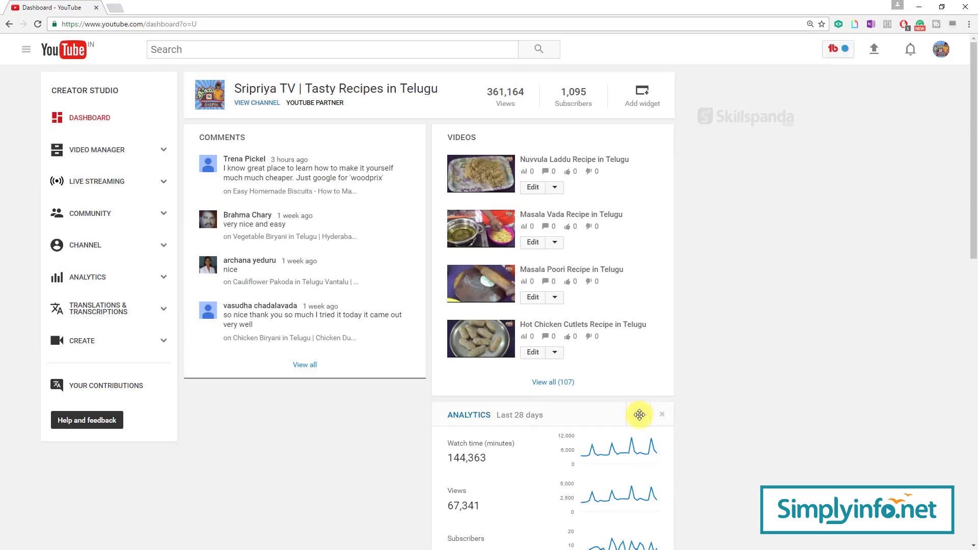
pyautogui.moveTo(640, 410); pyautogui.dragTo(390, 138)
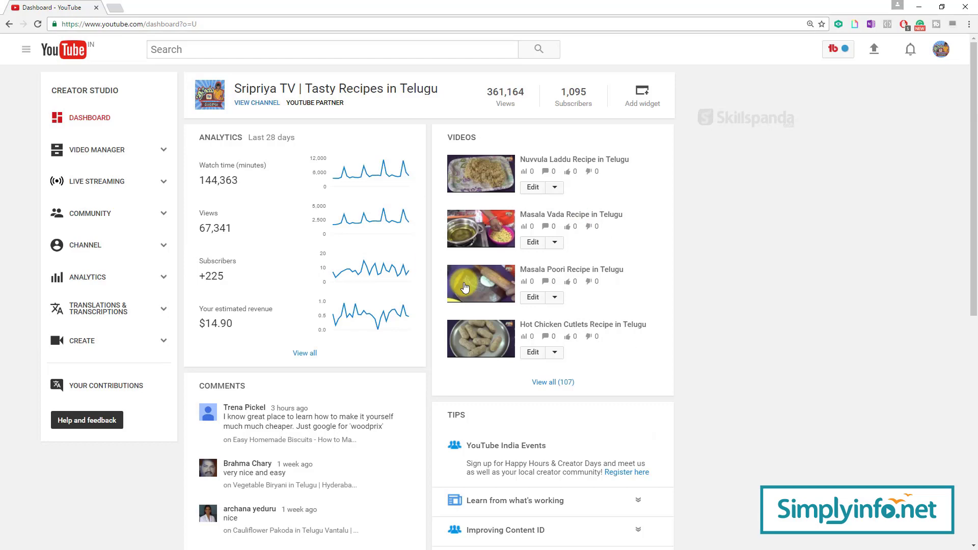
pyautogui.scroll(-3, 366, 332)
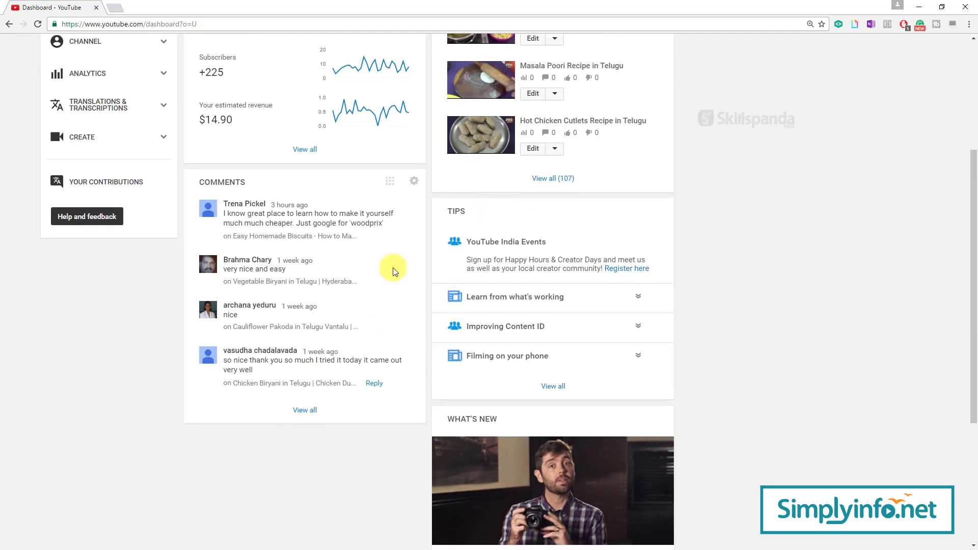
pyautogui.click(413, 181)
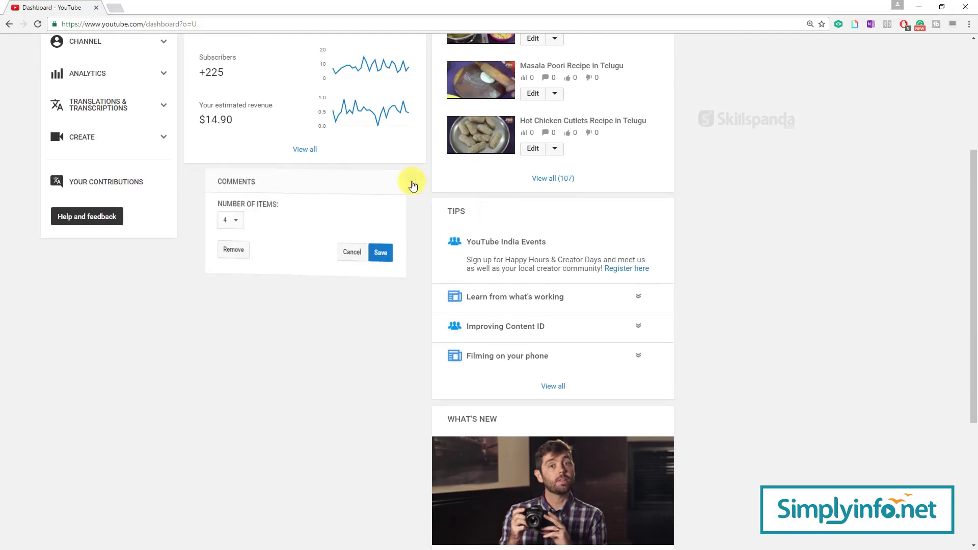
pyautogui.click(216, 221)
pyautogui.click(211, 293)
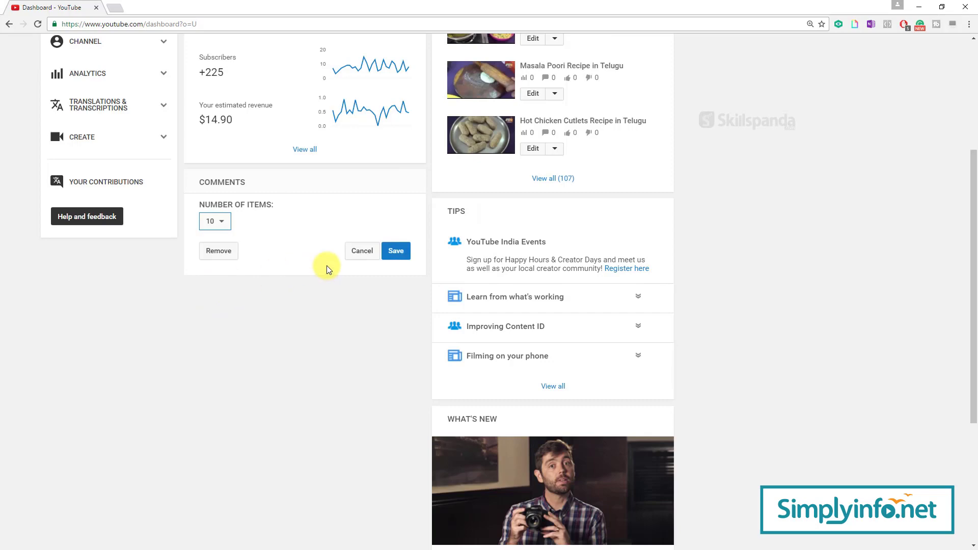
pyautogui.click(397, 255)
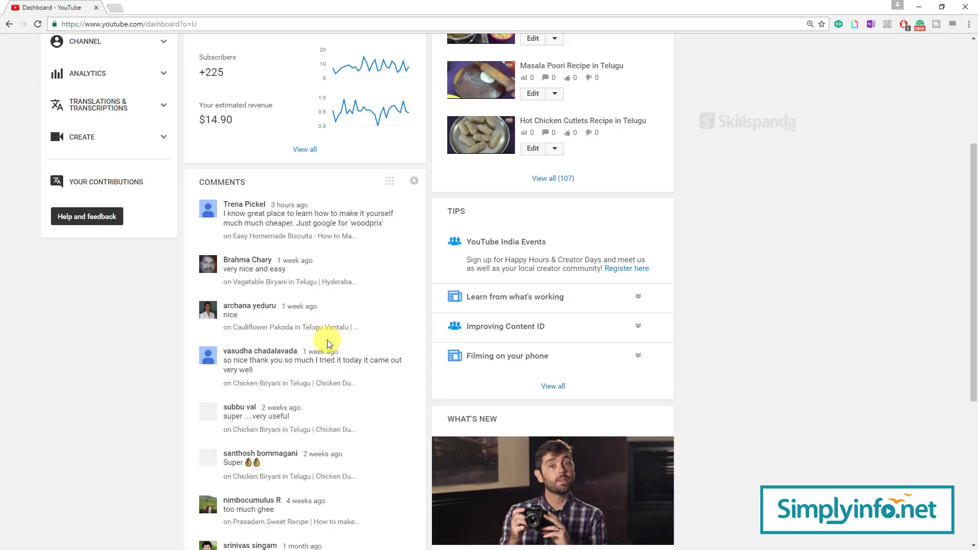
pyautogui.scroll(5, 325, 344)
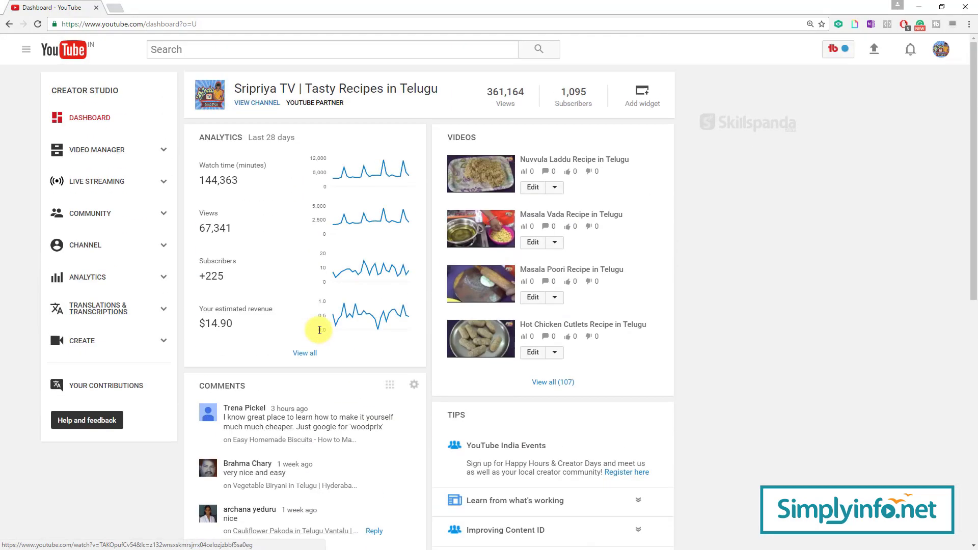
pyautogui.click(642, 93)
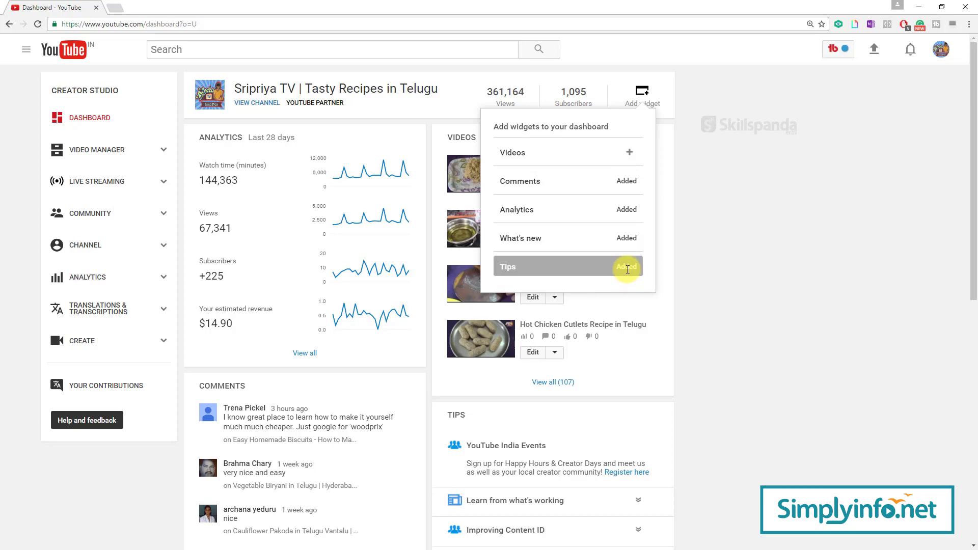
pyautogui.click(536, 153)
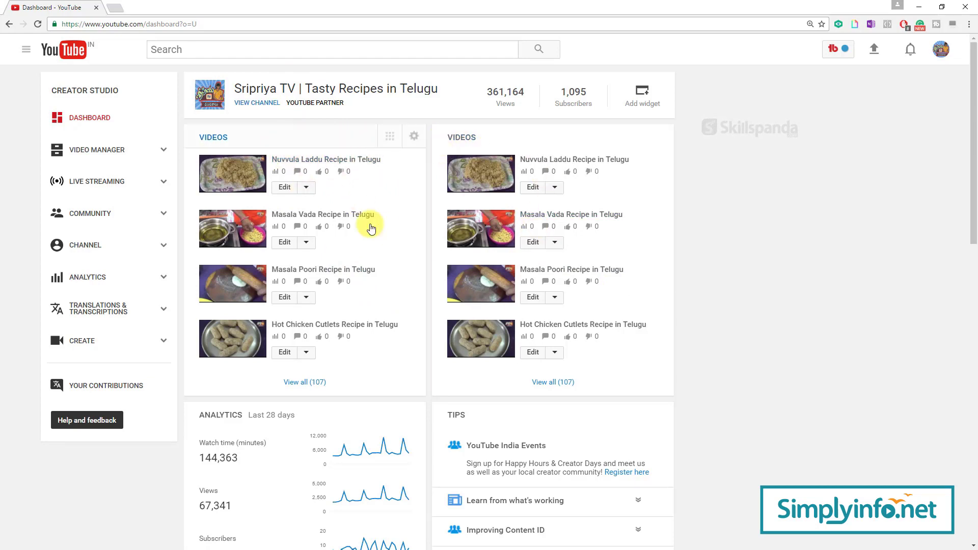
pyautogui.click(414, 139)
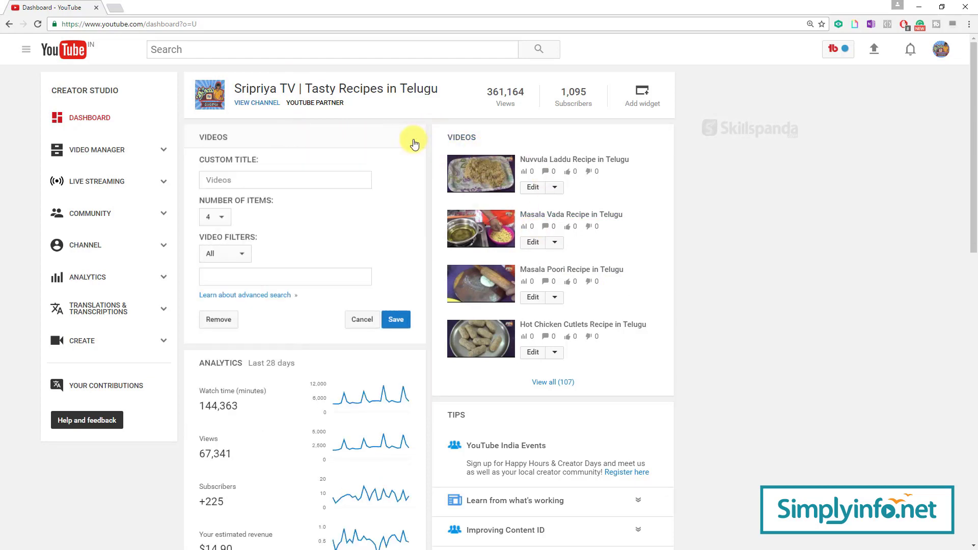
pyautogui.click(221, 319)
pyautogui.scroll(-3, 519, 305)
pyautogui.scroll(3, 519, 306)
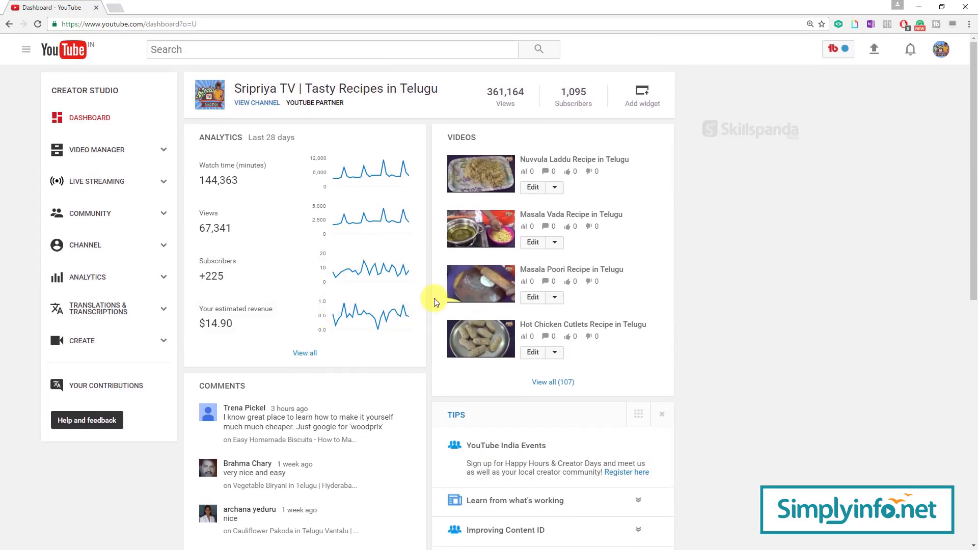
pyautogui.moveTo(553, 137)
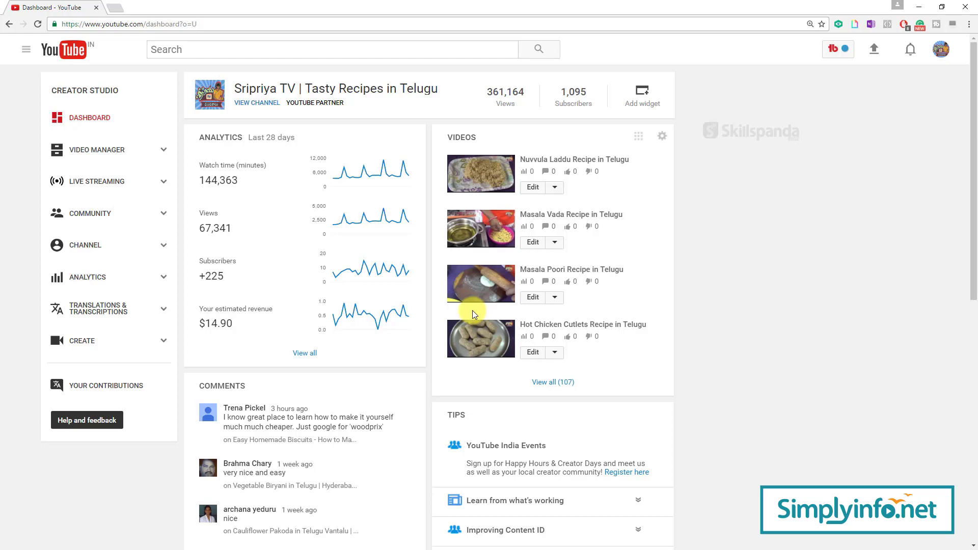
pyautogui.click(662, 138)
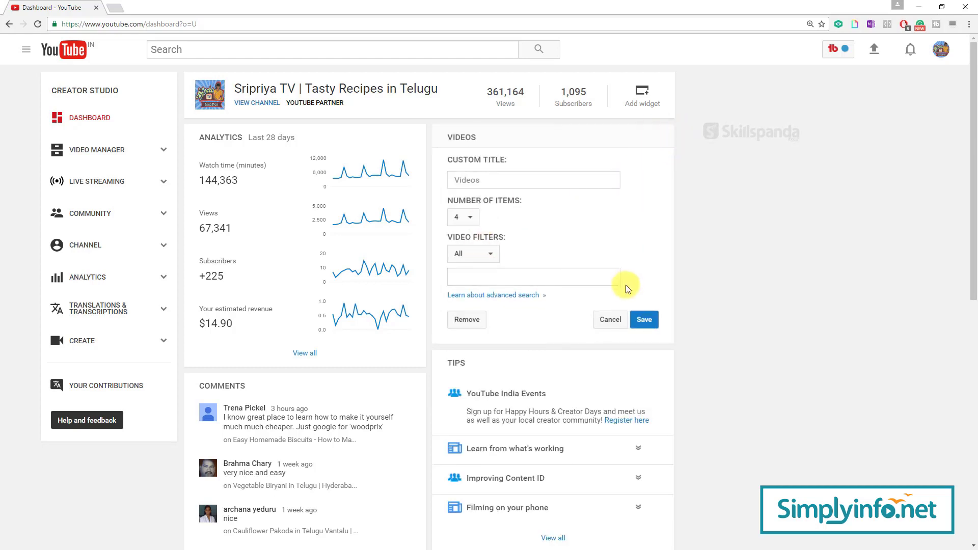
pyautogui.click(611, 321)
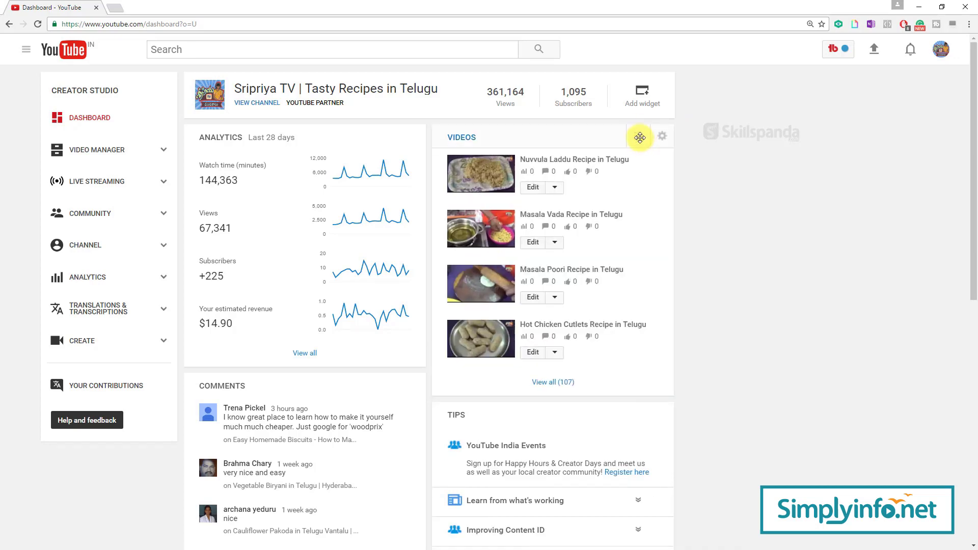
pyautogui.click(646, 98)
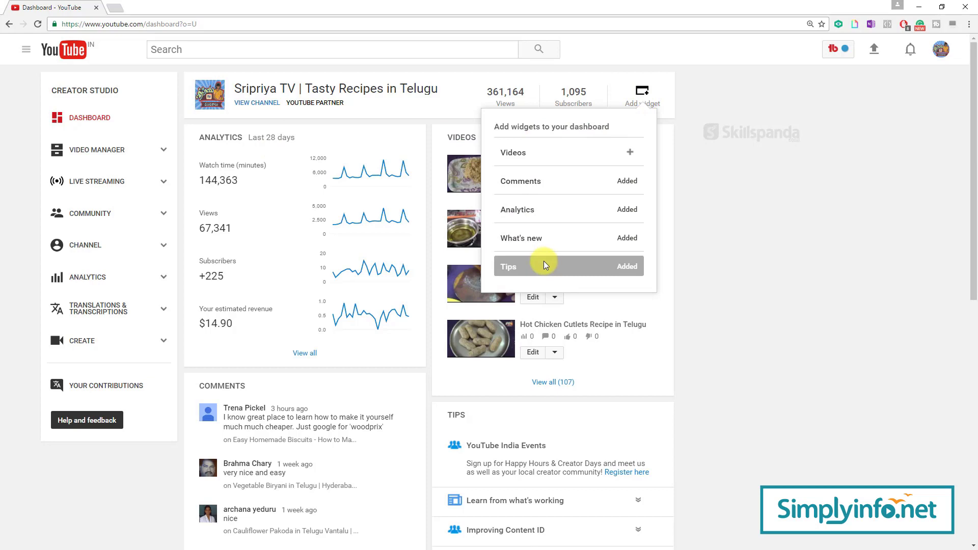
pyautogui.click(585, 334)
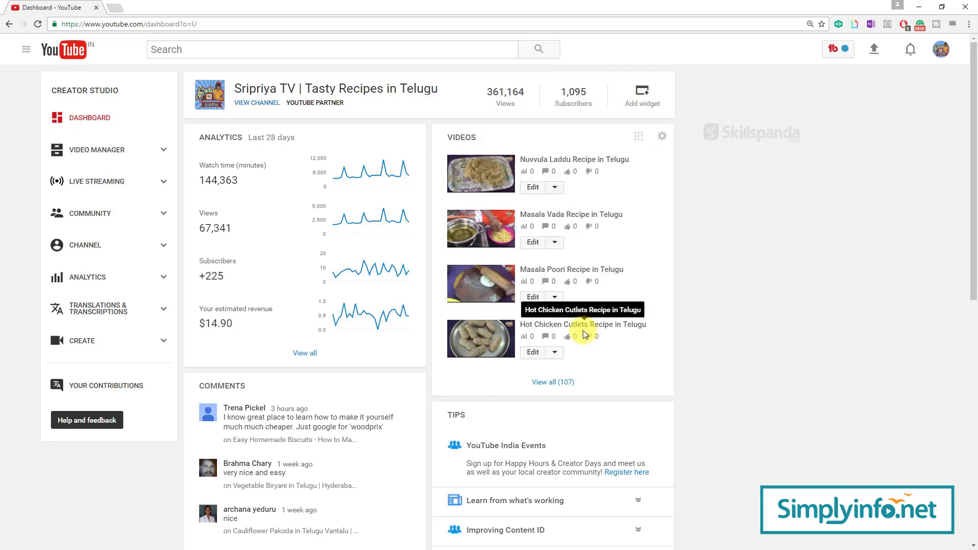